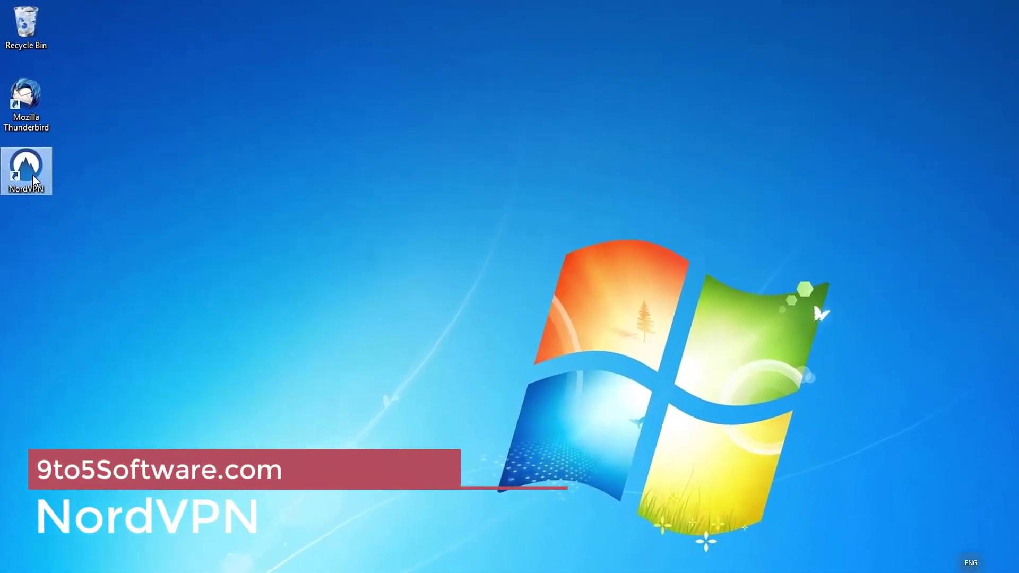
# Launch NordVPN, browse its Countries and Settings tabs, and return to the world map
pyautogui.doubleClick(32, 175)
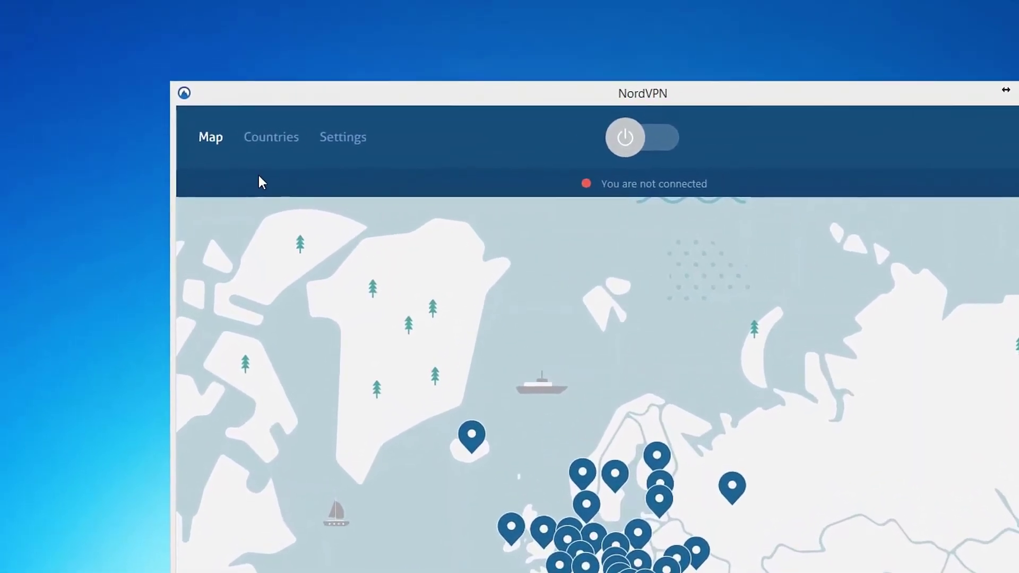
pyautogui.click(273, 151)
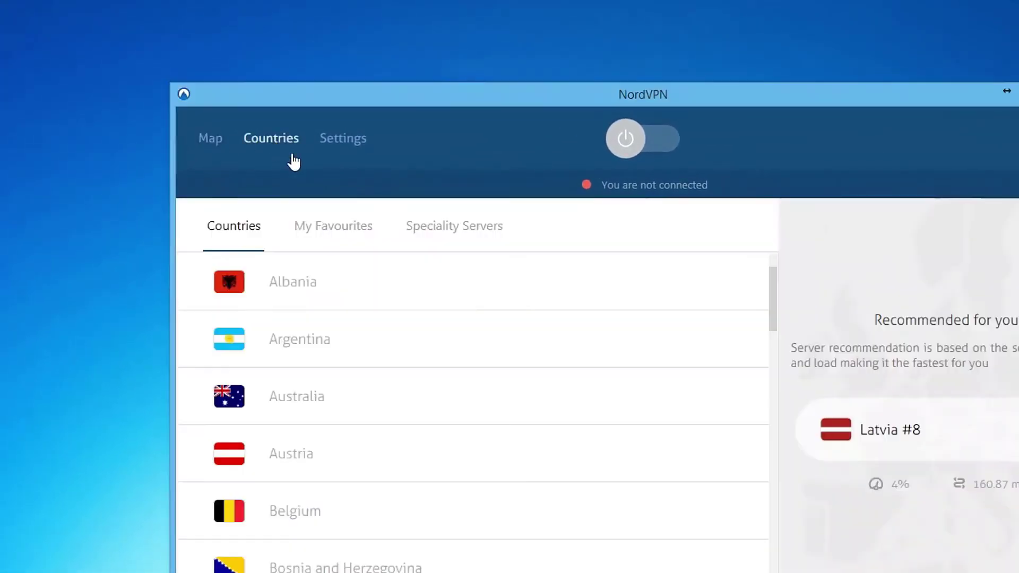
pyautogui.click(340, 148)
pyautogui.click(216, 149)
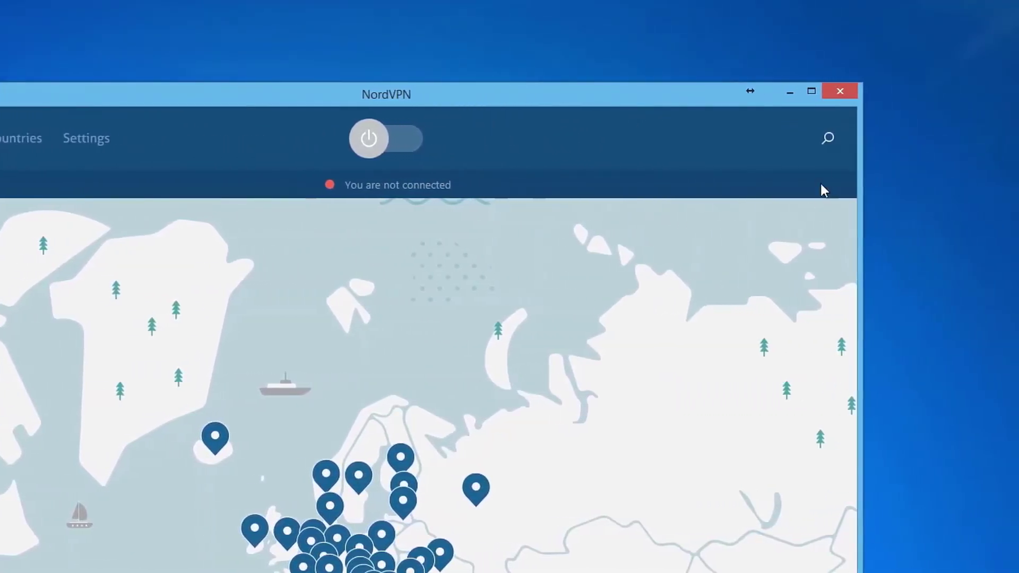
# Open the server search, then connect to Belgium from its map pin
pyautogui.click(821, 140)
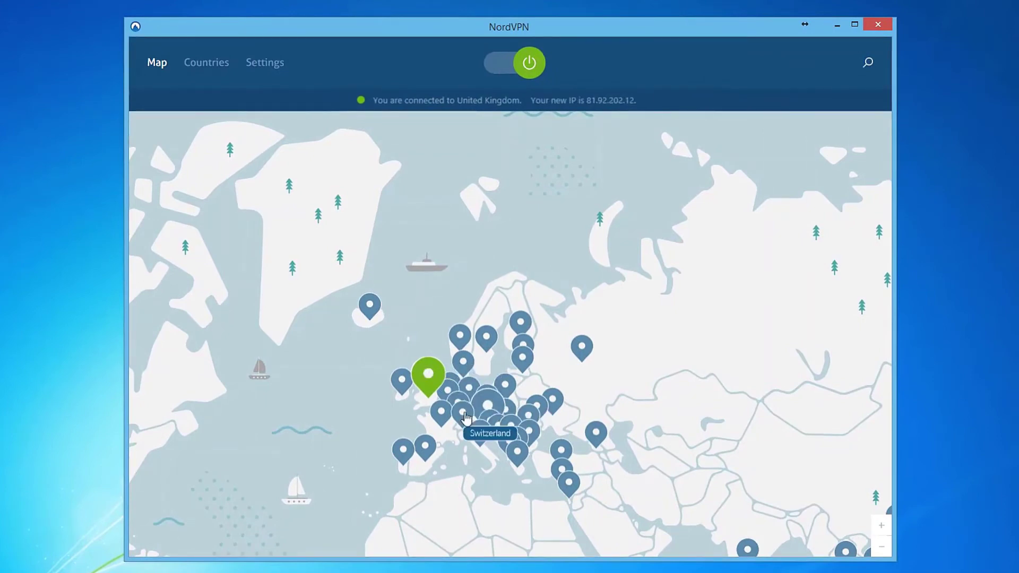
pyautogui.click(447, 393)
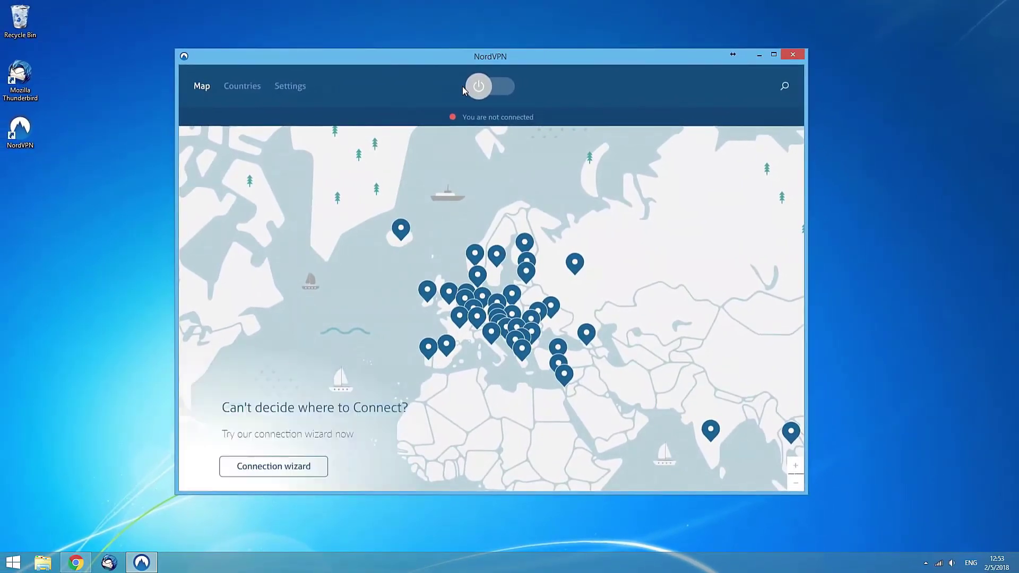
# Connect through the connection wizard using its recommended server
pyautogui.click(294, 466)
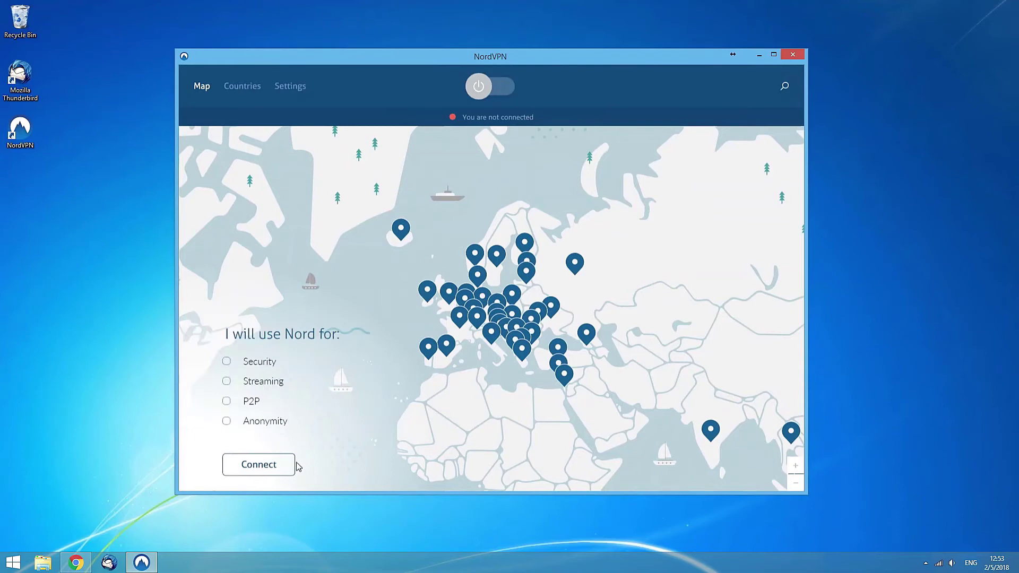
pyautogui.click(227, 421)
pyautogui.click(259, 464)
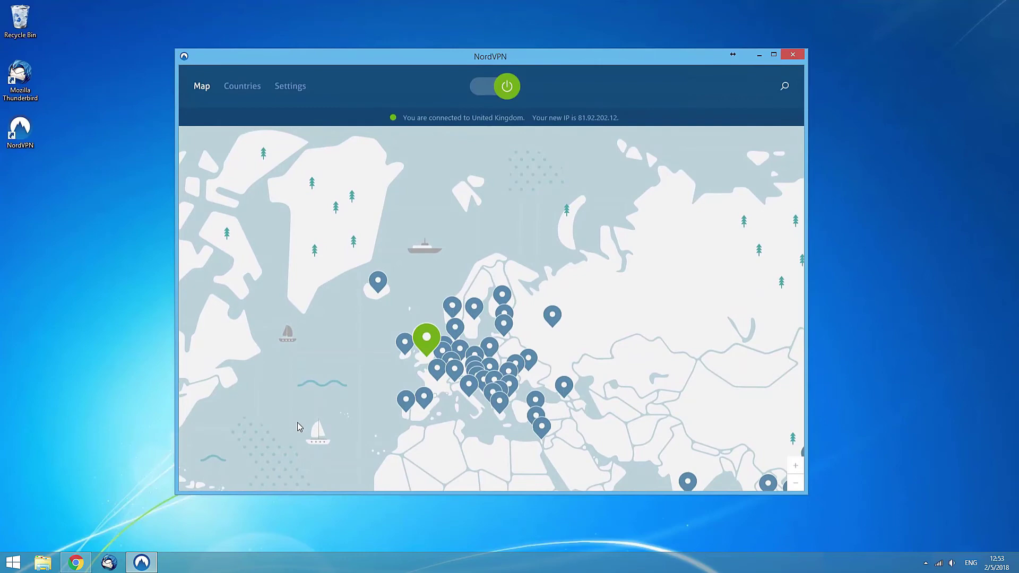
# Connect to the Germany #70 server via search and close the NordVPN window
pyautogui.click(785, 86)
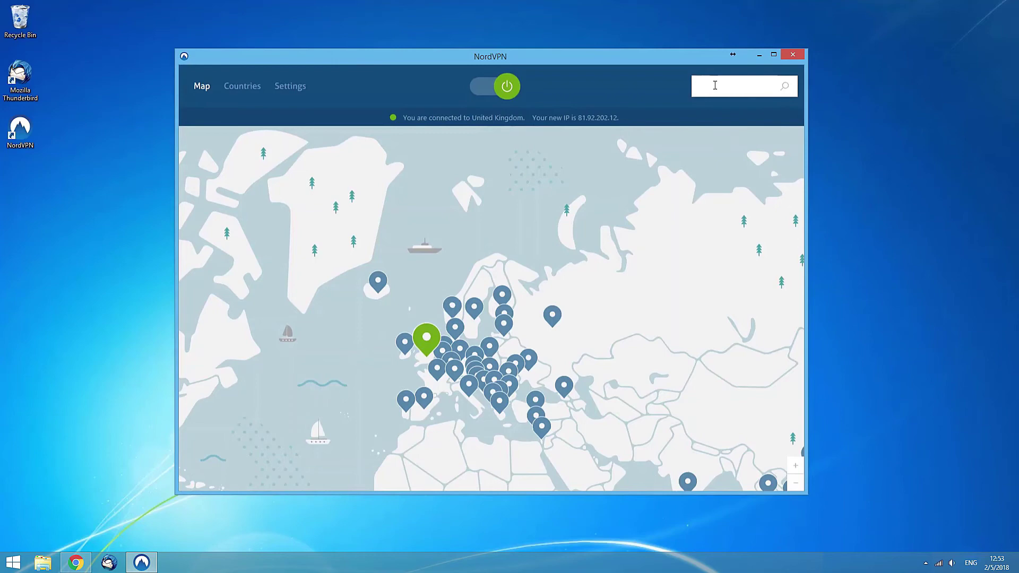
pyautogui.write('#')
pyautogui.write('70')
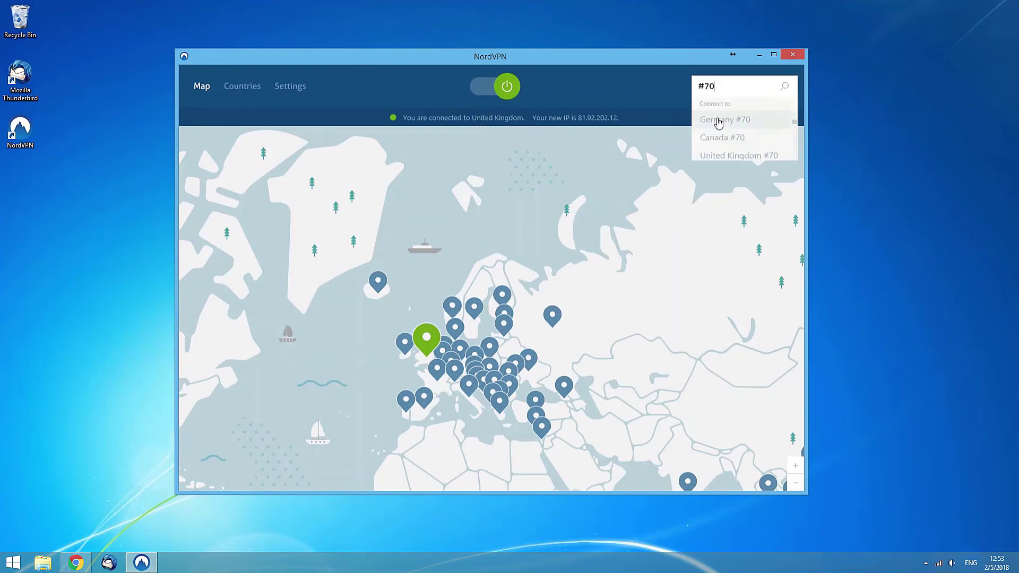
pyautogui.click(719, 122)
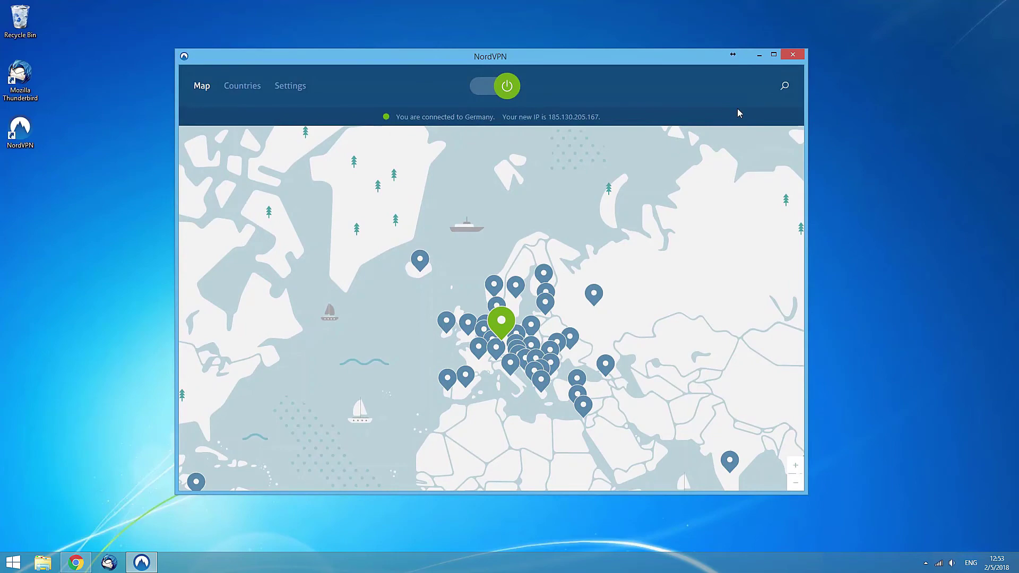
pyautogui.click(793, 56)
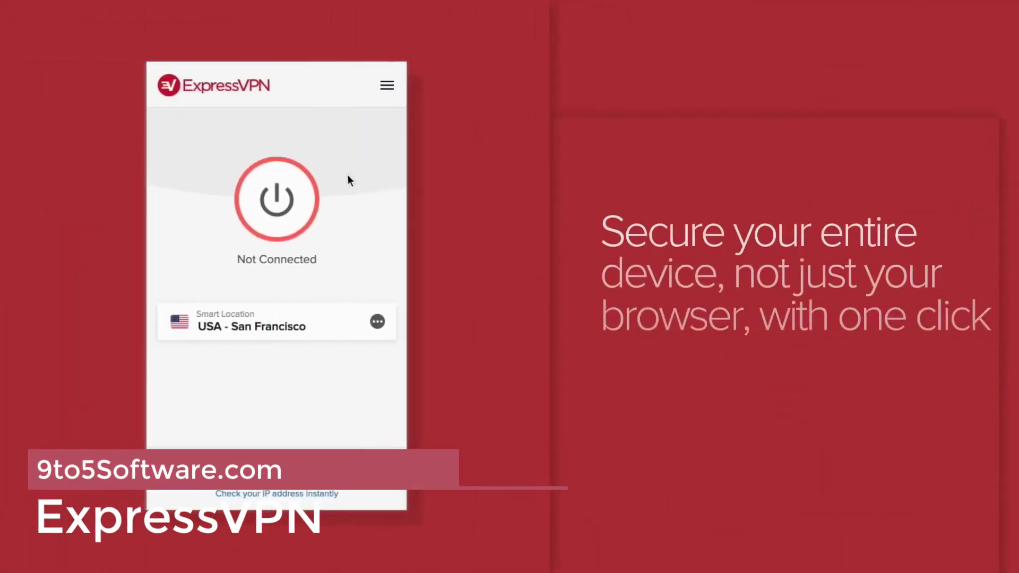
# Connect the ExpressVPN Chrome extension to USA - San Francisco
pyautogui.click(322, 202)
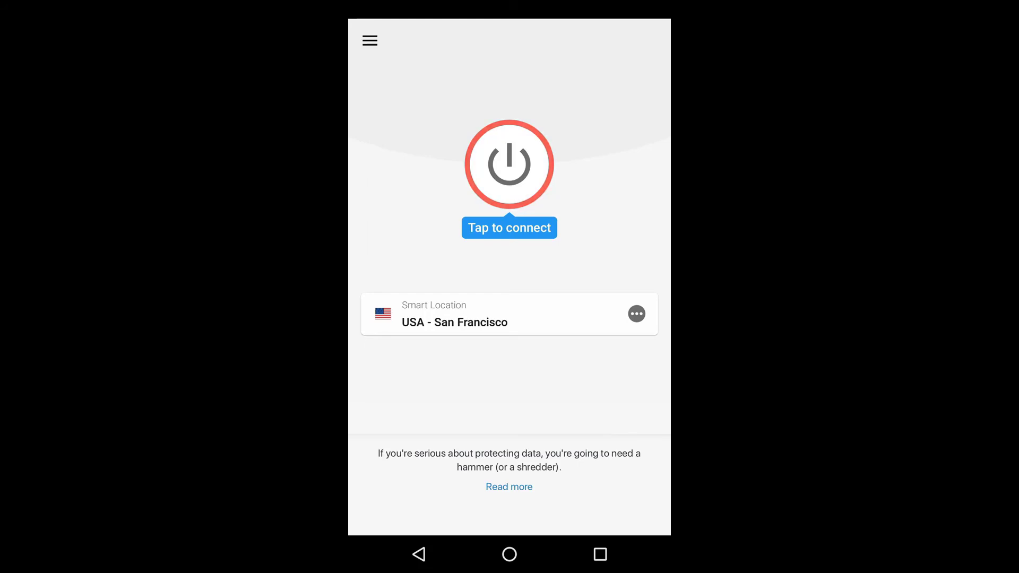
# Connect the Android app to USA - San Francisco and review its app shortcuts
pyautogui.click(509, 164)
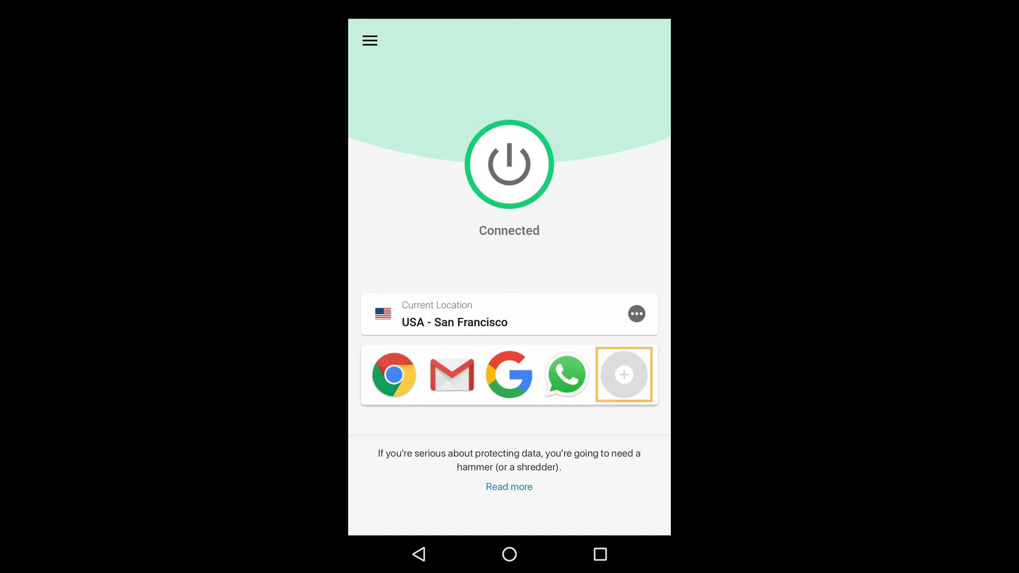
pyautogui.click(624, 375)
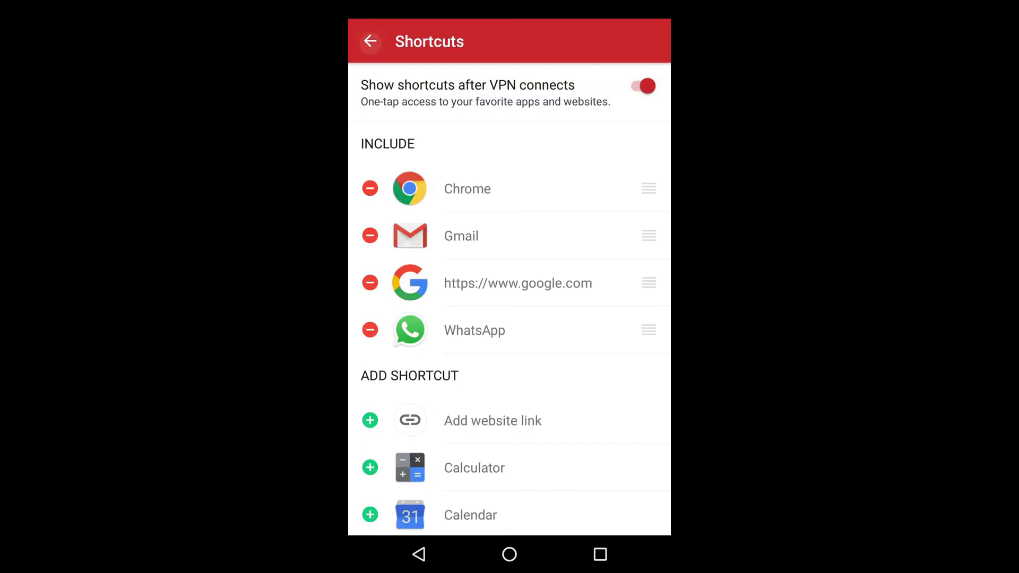
pyautogui.click(370, 41)
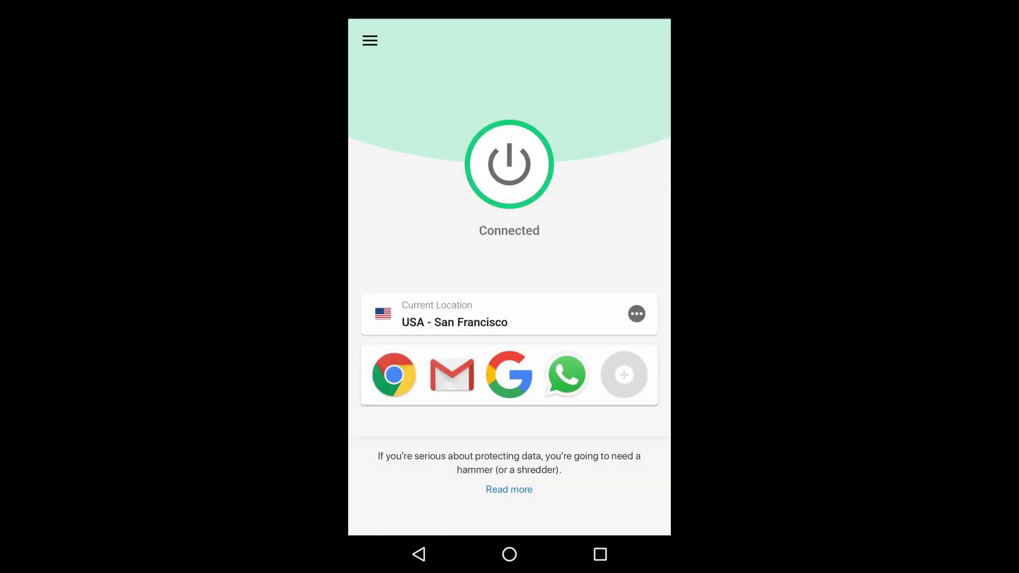